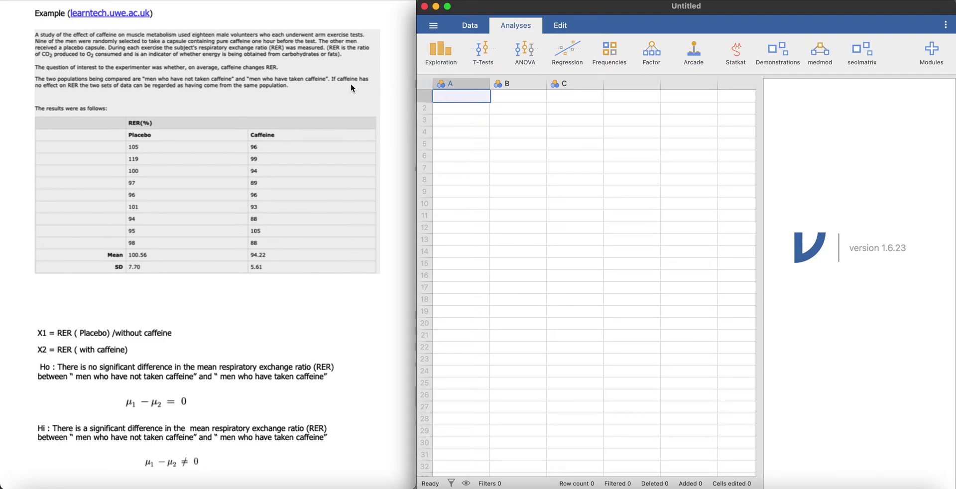
Review the caffeine study notes document by scrolling through it.
{"action": "left_click", "coordinate": [319, 126]}
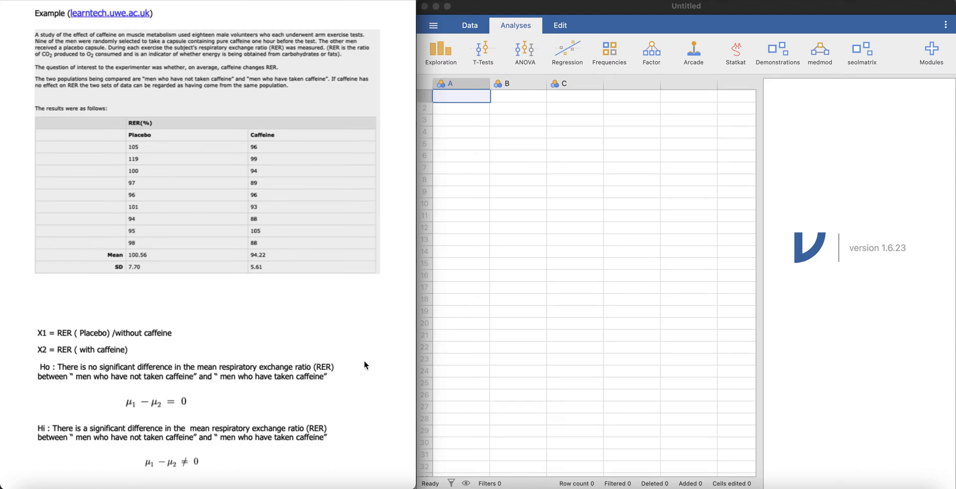
{"action": "scroll", "coordinate": [307, 373], "scroll_direction": "down", "scroll_amount": 3}
{"action": "scroll", "coordinate": [307, 372], "scroll_direction": "down", "scroll_amount": 2}
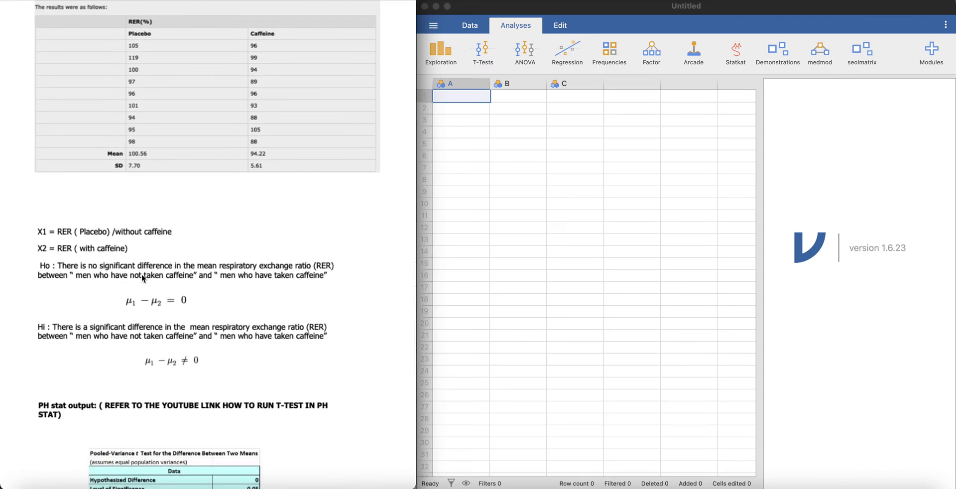
{"action": "scroll", "coordinate": [141, 274], "scroll_direction": "up", "scroll_amount": 3}
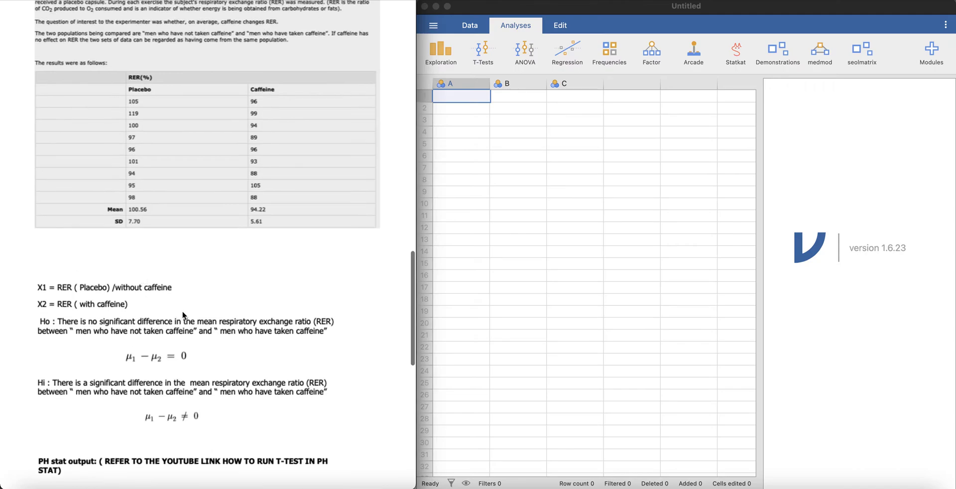
{"action": "scroll", "coordinate": [193, 347], "scroll_direction": "up", "scroll_amount": 2}
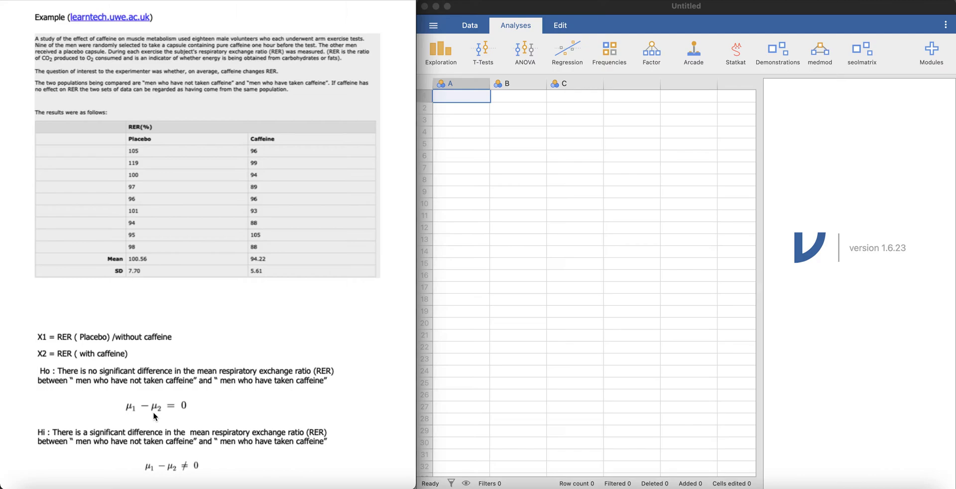
Rename the first column to RER and set its measure type to Continuous.
{"action": "left_click", "coordinate": [478, 85]}
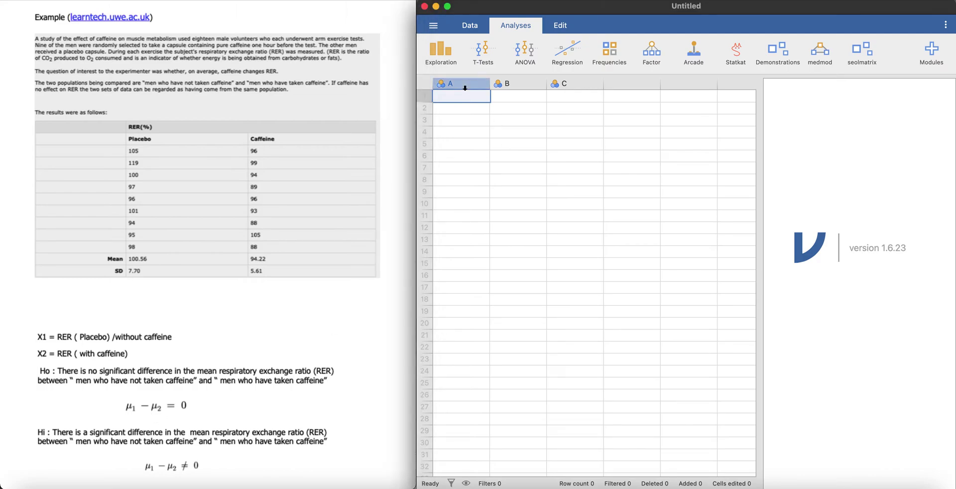
{"action": "double_click", "coordinate": [463, 86]}
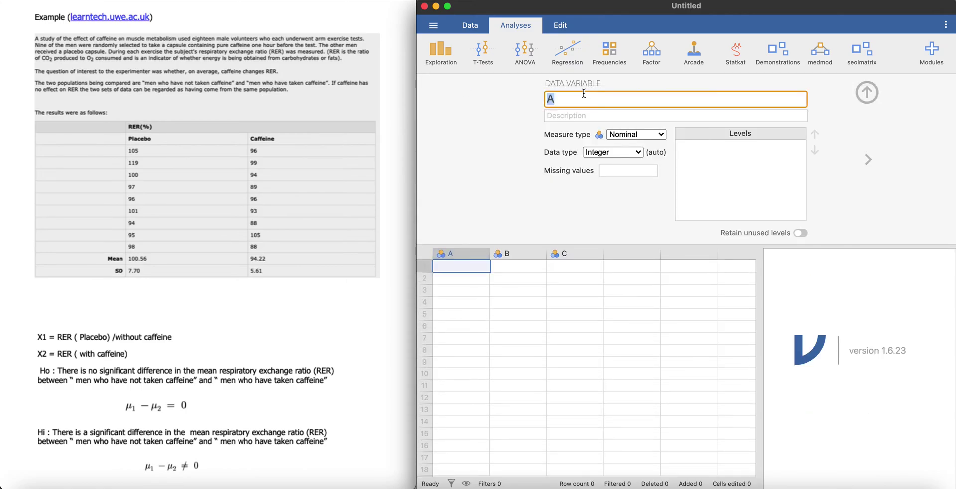
{"action": "type", "text": "RER"}
{"action": "left_click", "coordinate": [633, 138]}
{"action": "left_click", "coordinate": [634, 141]}
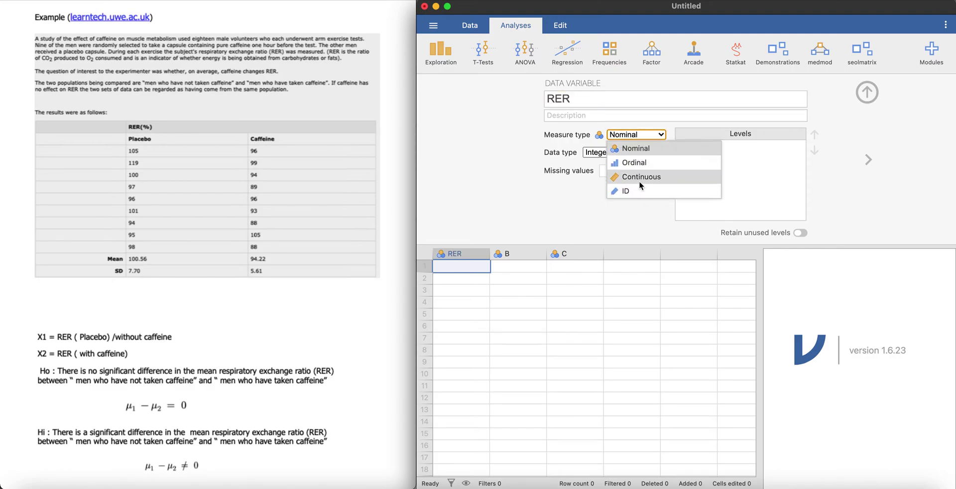
{"action": "left_click", "coordinate": [638, 176]}
Name the second column 'Type of Capsule' and collapse the variable setup panel.
{"action": "left_click", "coordinate": [522, 252]}
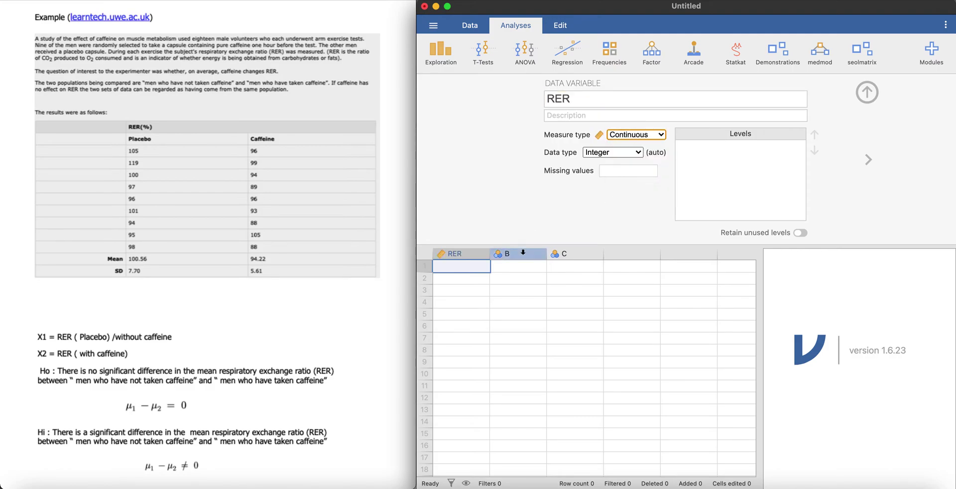
{"action": "left_click", "coordinate": [640, 95]}
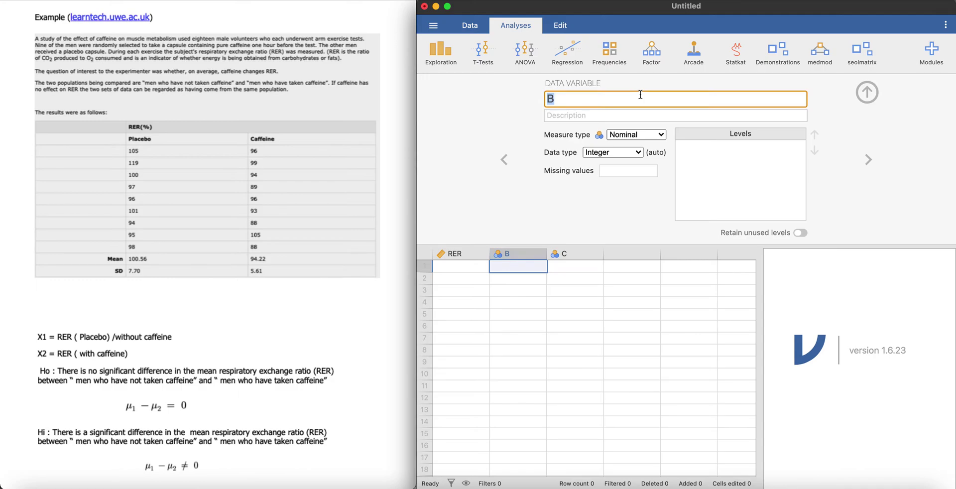
{"action": "type", "text": "Type of Capsule"}
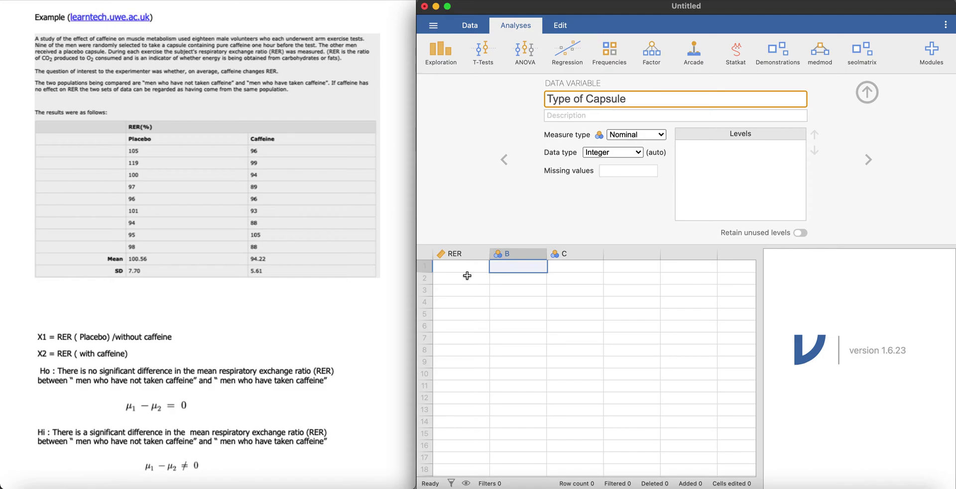
{"action": "left_click", "coordinate": [467, 271]}
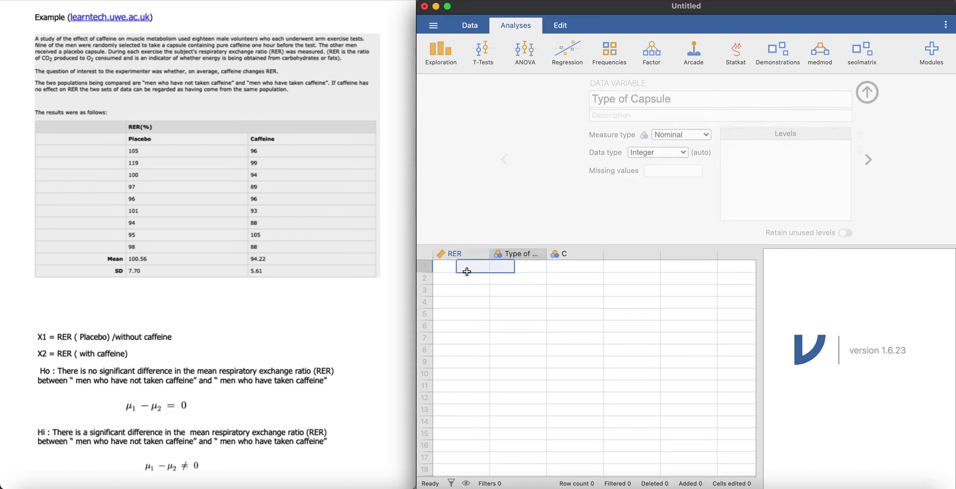
{"action": "left_click", "coordinate": [866, 93]}
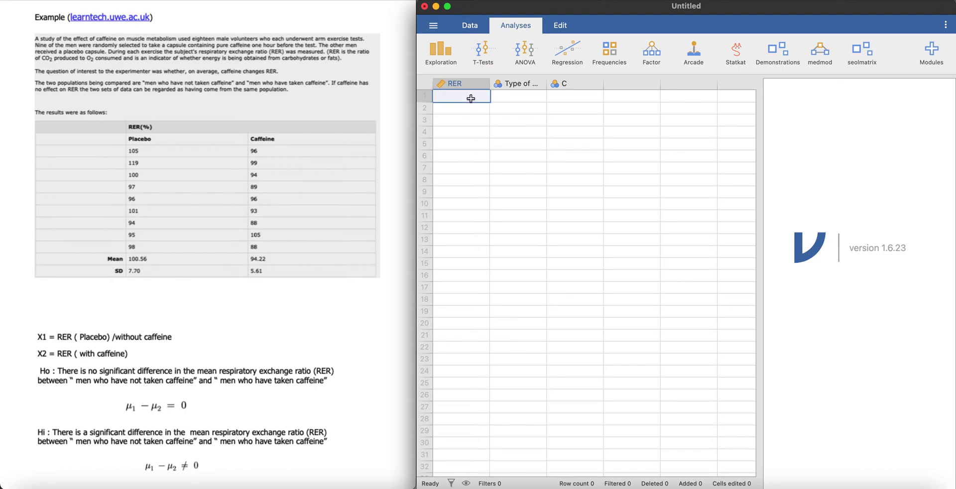
{"action": "left_click", "coordinate": [495, 99], "text": "shift"}
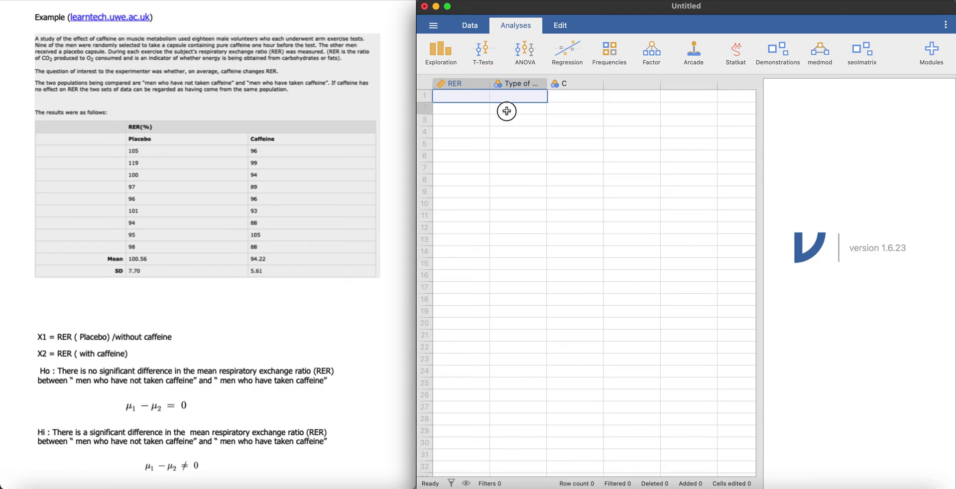
{"action": "left_click", "coordinate": [480, 119]}
{"action": "left_click", "coordinate": [510, 119], "text": "shift"}
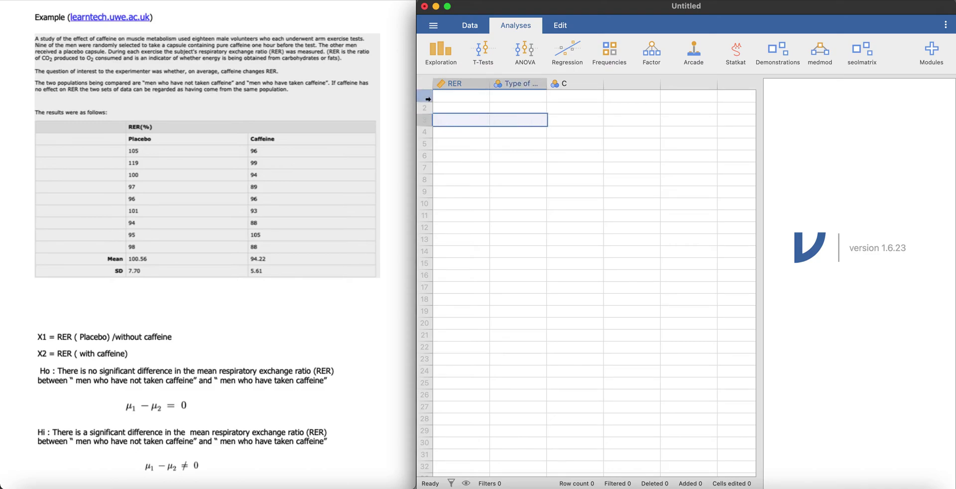
{"action": "left_click", "coordinate": [425, 192]}
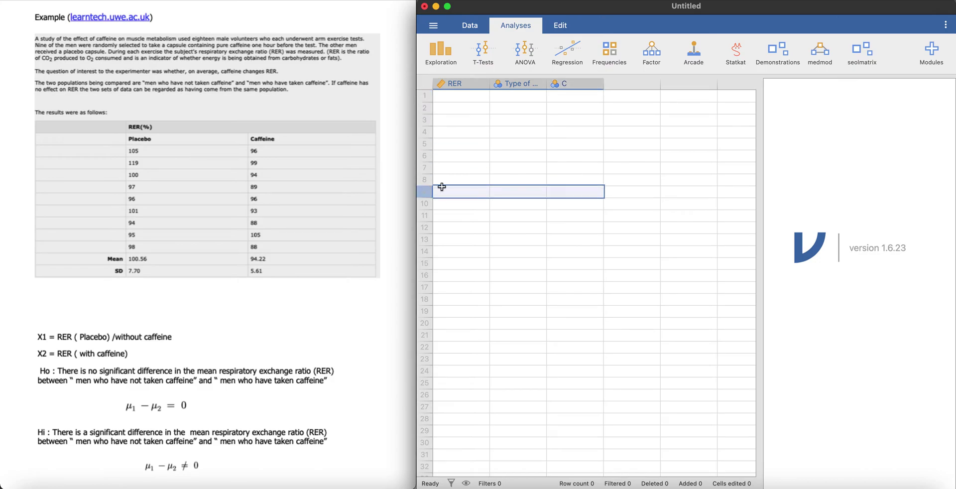
{"action": "left_click", "coordinate": [431, 102], "text": "shift"}
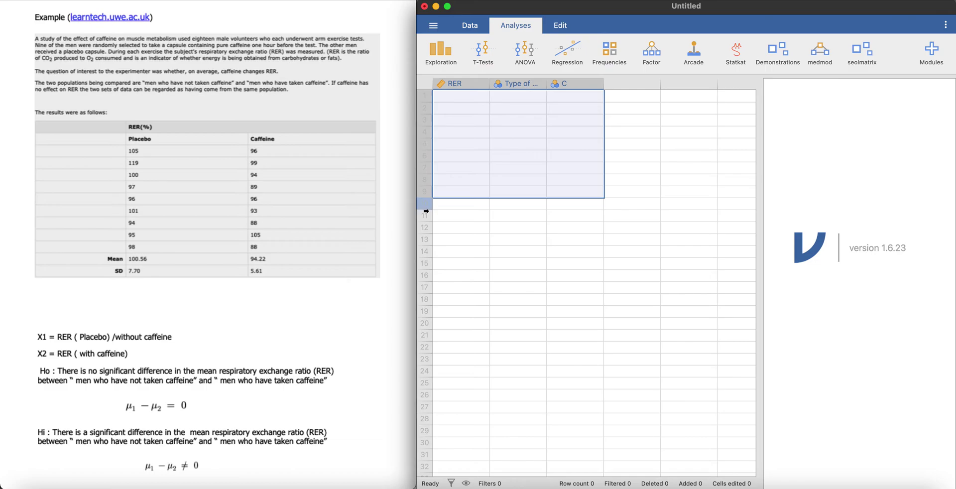
{"action": "left_click", "coordinate": [457, 98]}
Enter the Placebo RER values 105, 119, 100, 97, 96, 101, 94, 95, 98.
{"action": "type", "text": "1"}
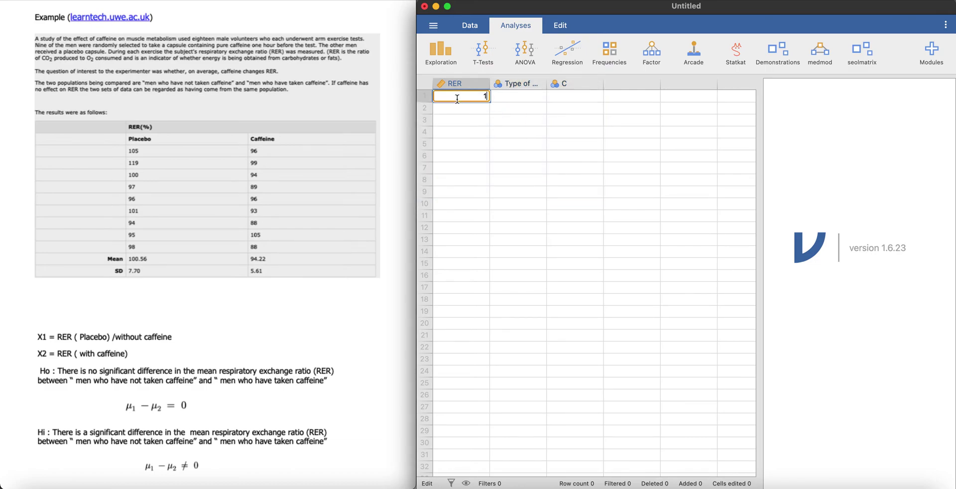
{"action": "type", "text": "05"}
{"action": "key", "text": "Return"}
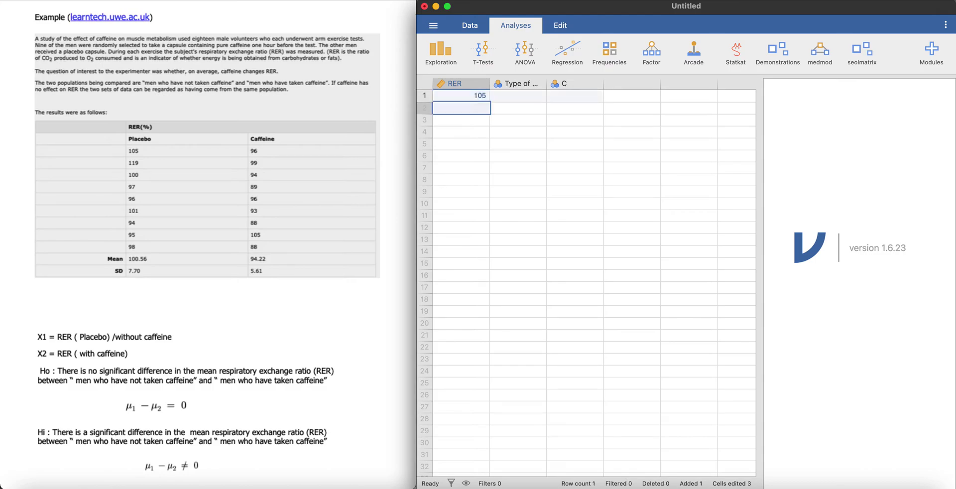
{"action": "type", "text": "119"}
{"action": "key", "text": "Return"}
{"action": "type", "text": "100"}
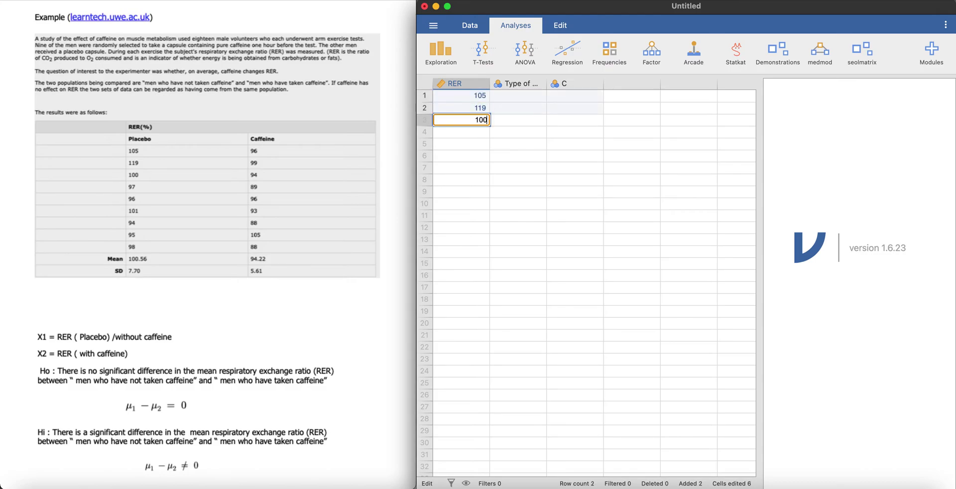
{"action": "key", "text": "Return"}
{"action": "type", "text": "97"}
{"action": "key", "text": "Return"}
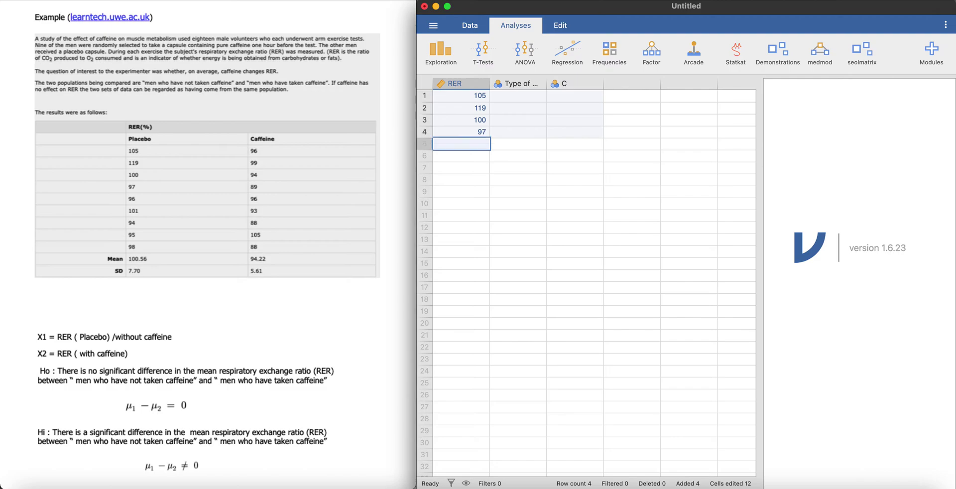
{"action": "type", "text": "96"}
{"action": "key", "text": "Return"}
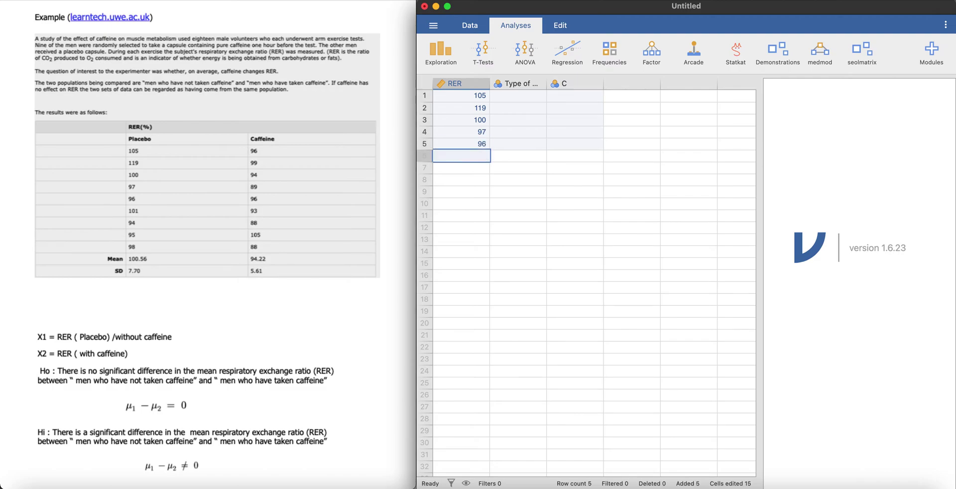
{"action": "type", "text": "101"}
{"action": "key", "text": "Return"}
{"action": "type", "text": "94"}
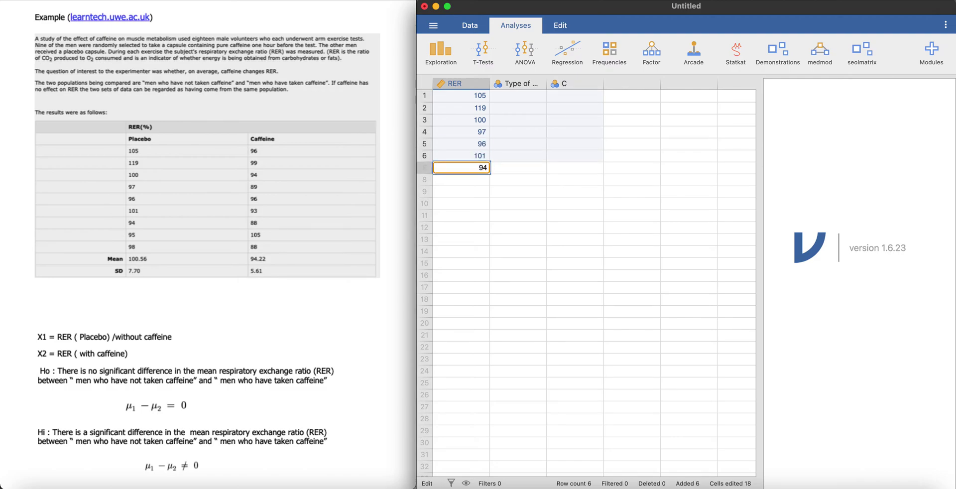
{"action": "key", "text": "Return"}
{"action": "type", "text": "95"}
{"action": "key", "text": "Return"}
{"action": "type", "text": "98"}
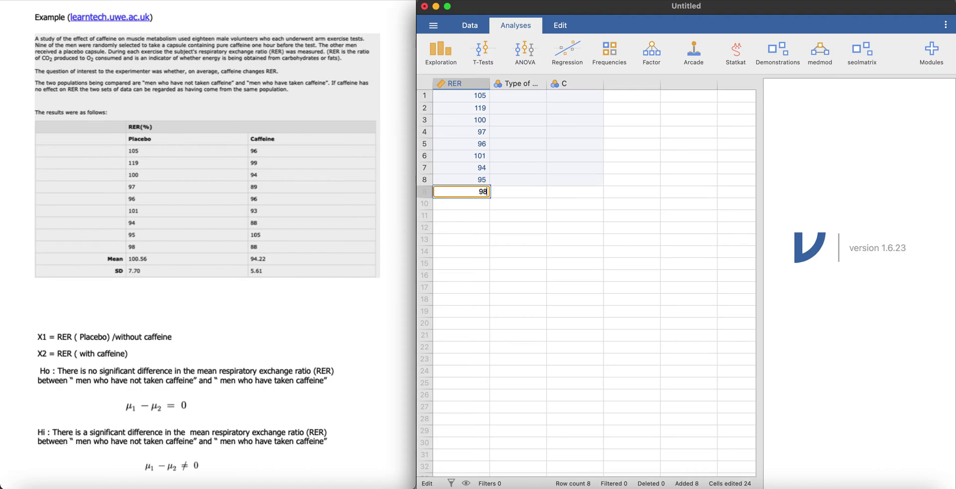
{"action": "key", "text": "Return"}
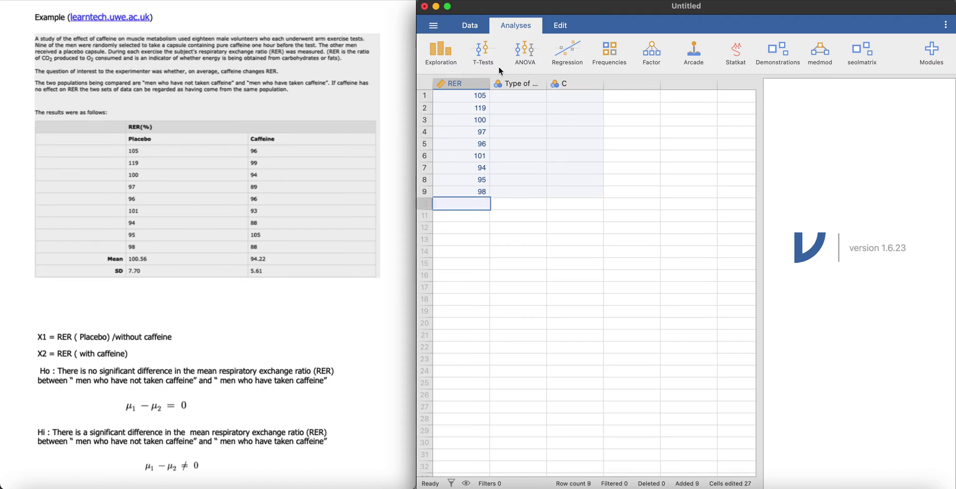
Label rows 1–9 of Type of Capsule as Placebo by entering and pasting it down.
{"action": "left_click", "coordinate": [505, 97]}
{"action": "type", "text": "Placebo"}
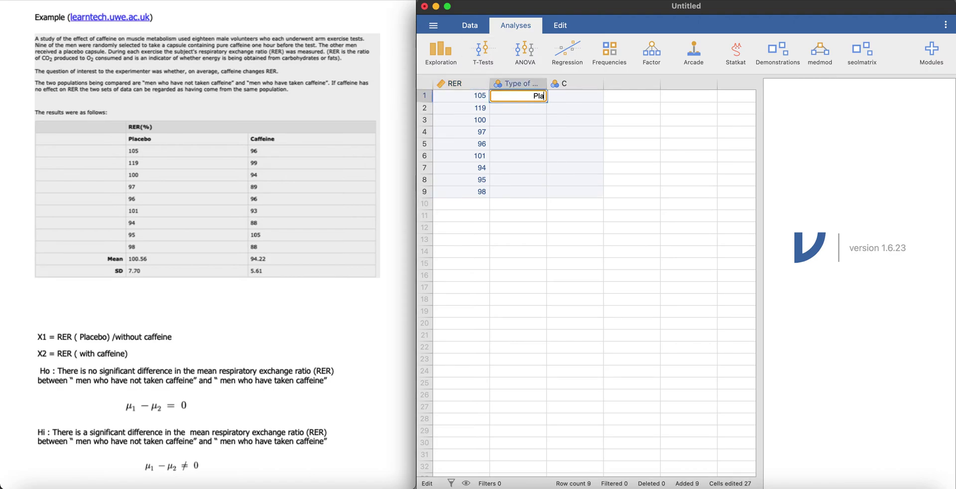
{"action": "key", "text": "Return"}
{"action": "key", "text": "Down"}
{"action": "key", "text": "Up"}
{"action": "key", "text": "Up"}
{"action": "key", "text": "Down"}
{"action": "key", "text": "shift+Down"}
{"action": "key", "text": "shift+Down"}
{"action": "key", "text": "shift+Down"}
{"action": "key", "text": "shift+Down"}
{"action": "key", "text": "shift+Down"}
{"action": "key", "text": "shift+Down"}
{"action": "key", "text": "shift+Down"}
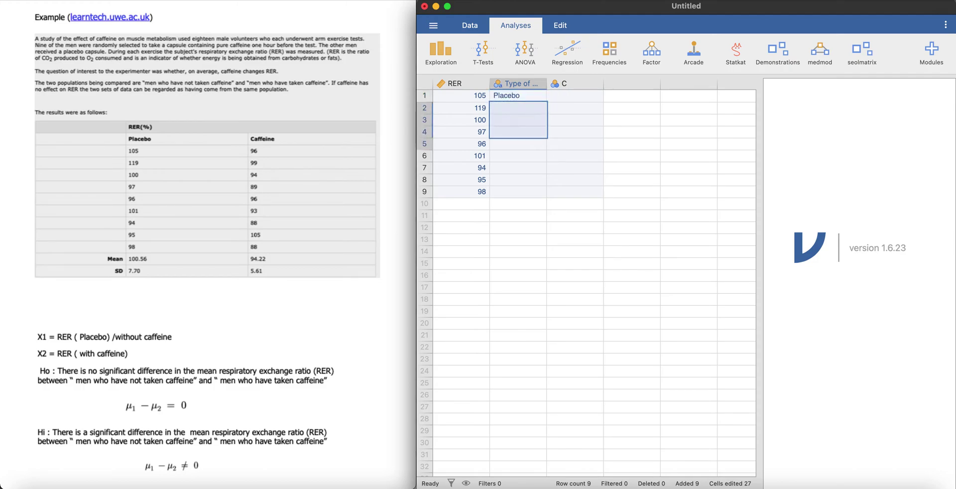
{"action": "type", "text": "Placebo Placebo Placebo Placebo Placebo Placebo Placebo Placebo"}
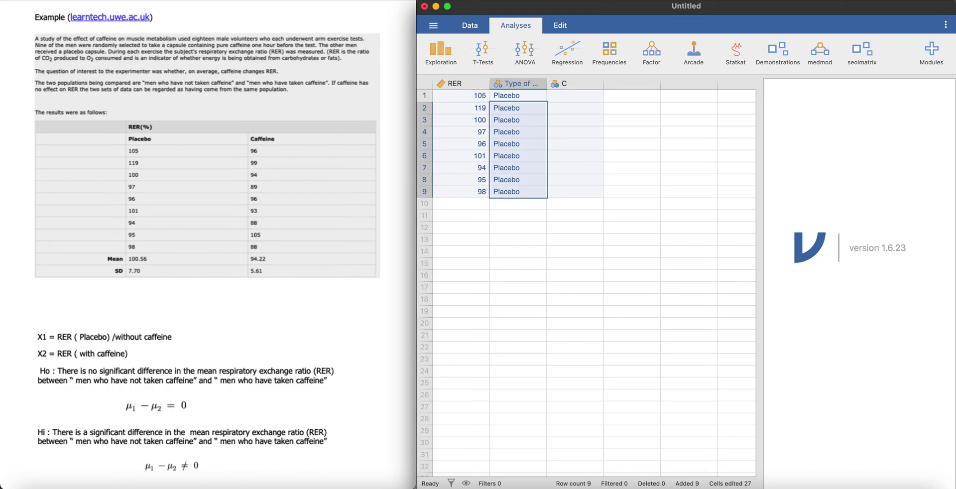
{"action": "key", "text": "Down"}
{"action": "key", "text": "Down"}
{"action": "key", "text": "Down"}
{"action": "key", "text": "Down"}
{"action": "key", "text": "Down"}
{"action": "key", "text": "Down"}
{"action": "key", "text": "Down"}
{"action": "key", "text": "Down"}
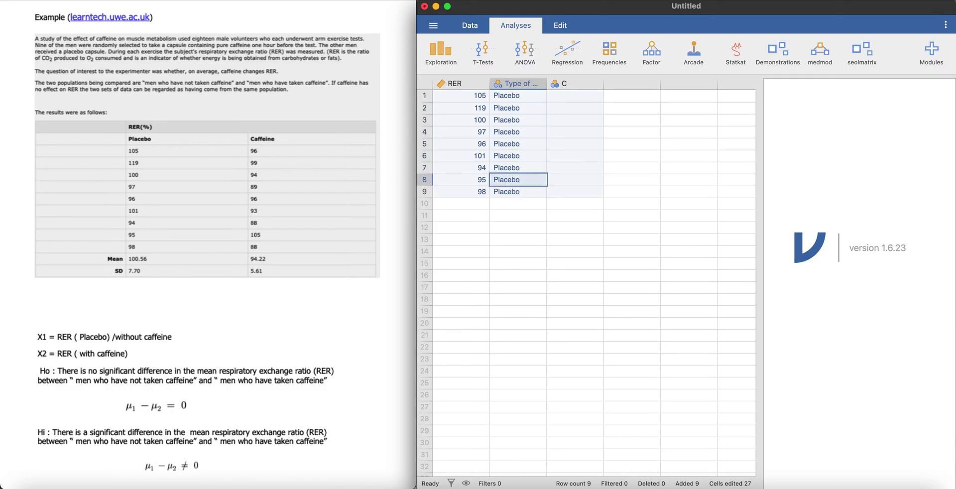
Enter Caffeine in row 10 and paste it into rows 11–18.
{"action": "type", "text": "Caffeine"}
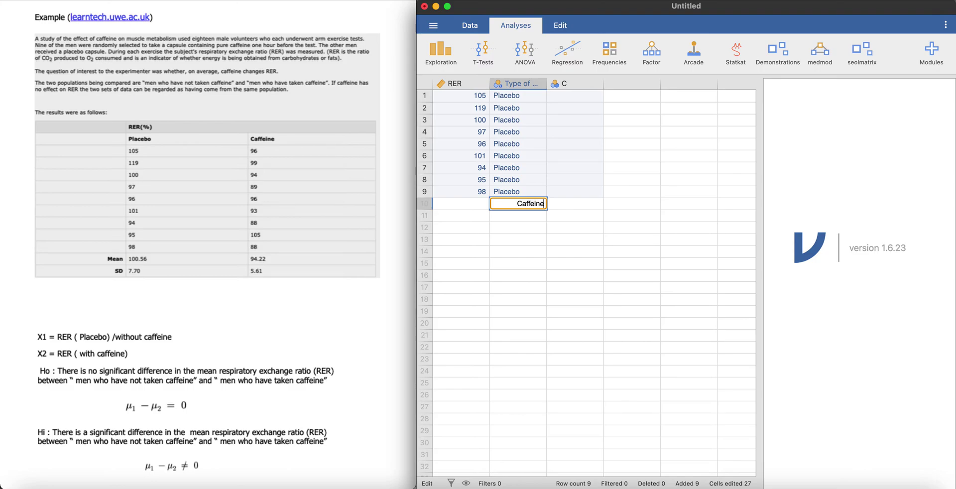
{"action": "key", "text": "Return"}
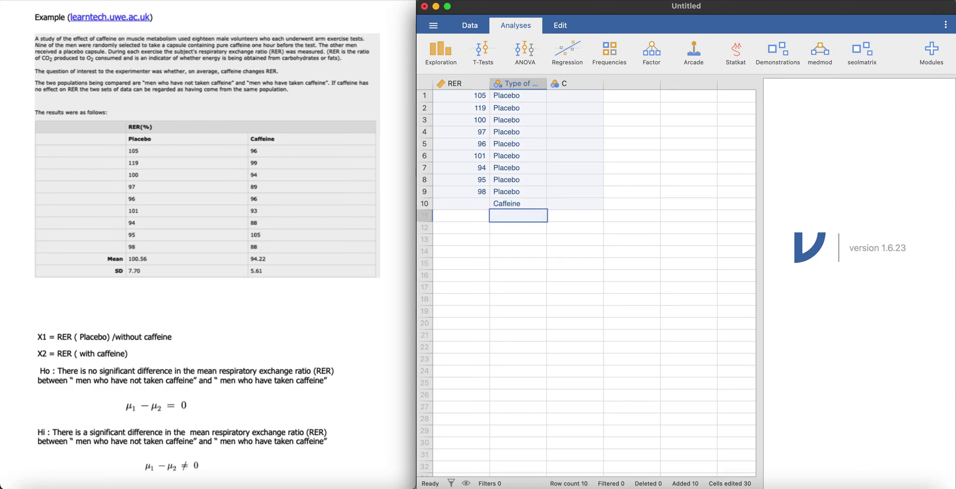
{"action": "key", "text": "shift+Down"}
{"action": "key", "text": "shift+Down"}
{"action": "key", "text": "shift+Down"}
{"action": "key", "text": "shift+Down"}
{"action": "key", "text": "shift+Down"}
{"action": "key", "text": "shift+Down"}
{"action": "key", "text": "shift+Down"}
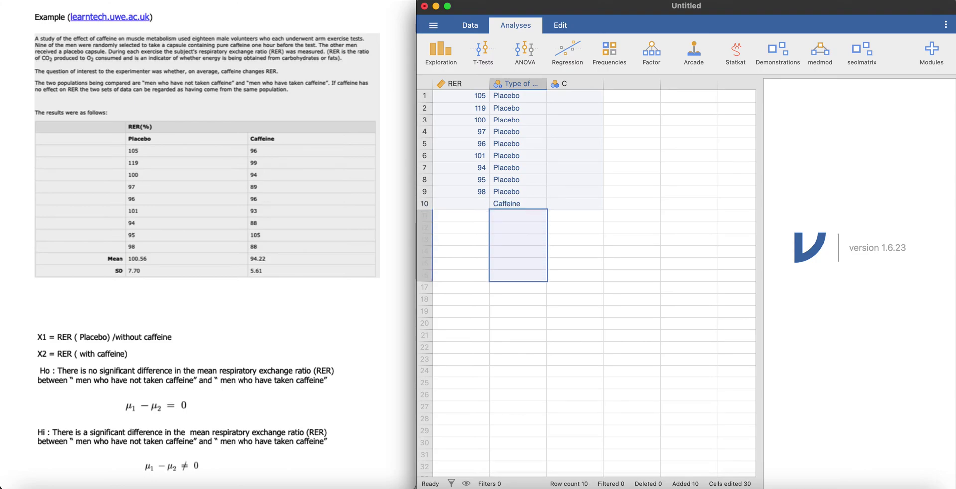
{"action": "type", "text": "Caffeine"}
Enter the Caffeine RER values 96, 99, 94, 89, 96, 93, 88, 105, 88 in rows 10–18.
{"action": "left_click", "coordinate": [461, 215]}
{"action": "left_click", "coordinate": [461, 203]}
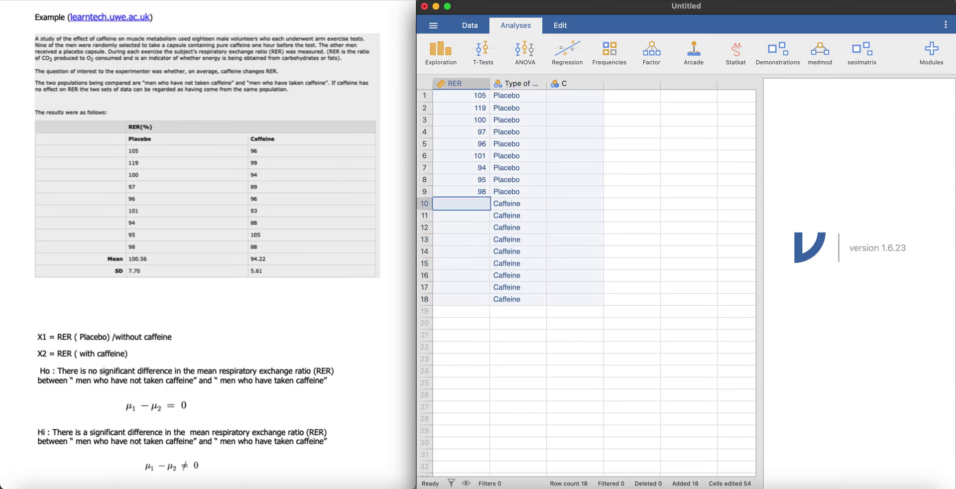
{"action": "type", "text": "96"}
{"action": "key", "text": "Return"}
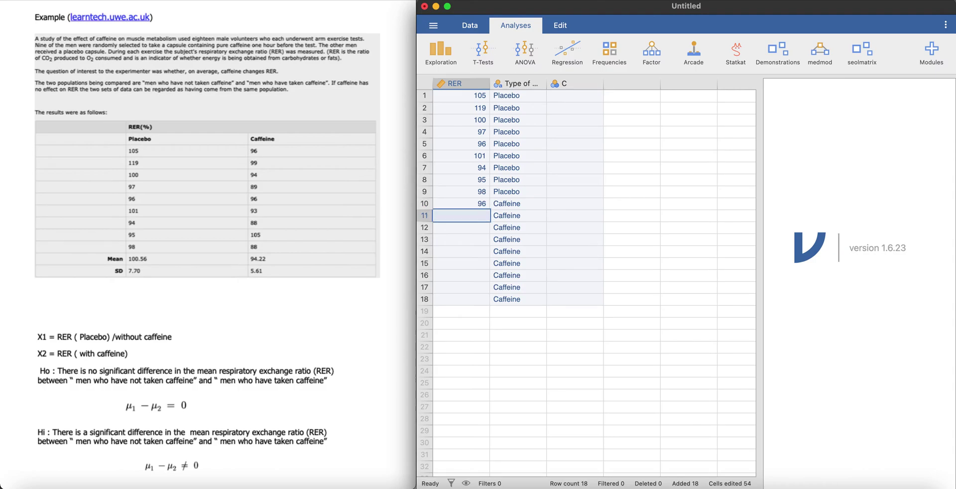
{"action": "type", "text": "99"}
{"action": "key", "text": "Return"}
{"action": "type", "text": "94"}
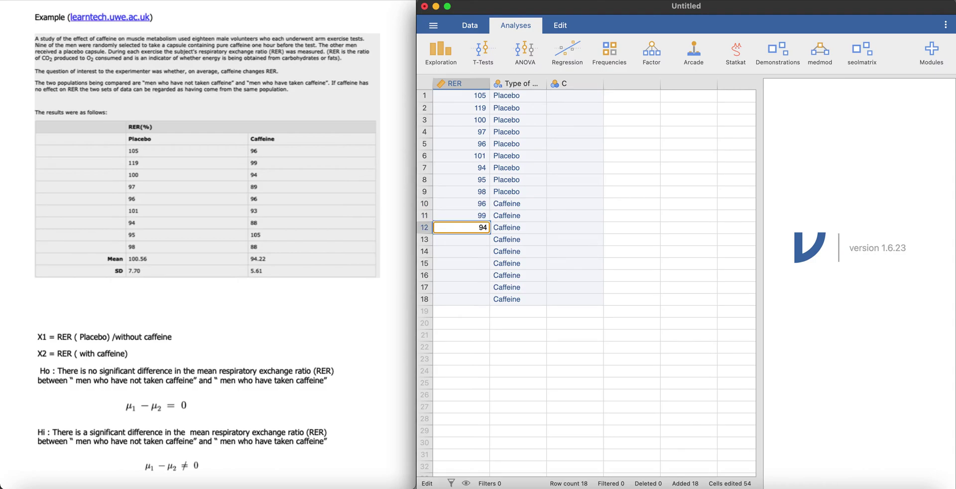
{"action": "key", "text": "Return"}
{"action": "type", "text": "89"}
{"action": "key", "text": "Return"}
{"action": "type", "text": "96"}
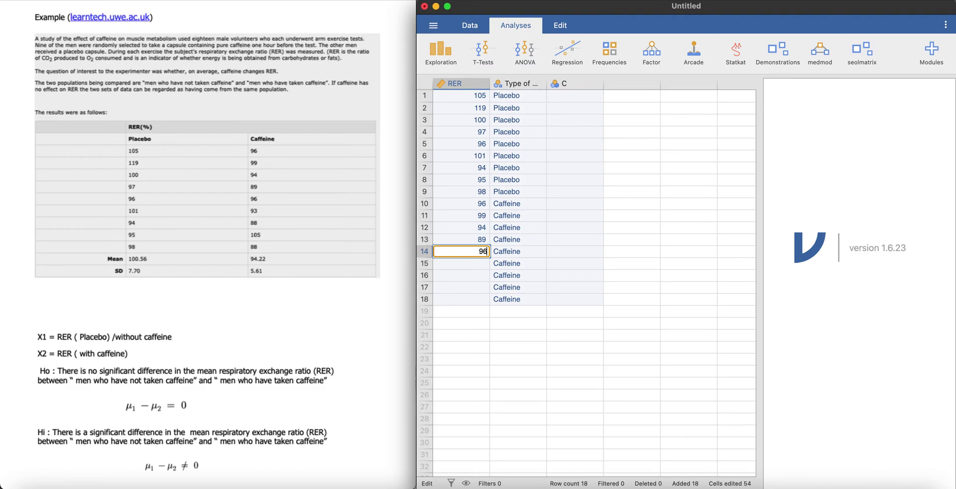
{"action": "key", "text": "Return"}
{"action": "type", "text": "9"}
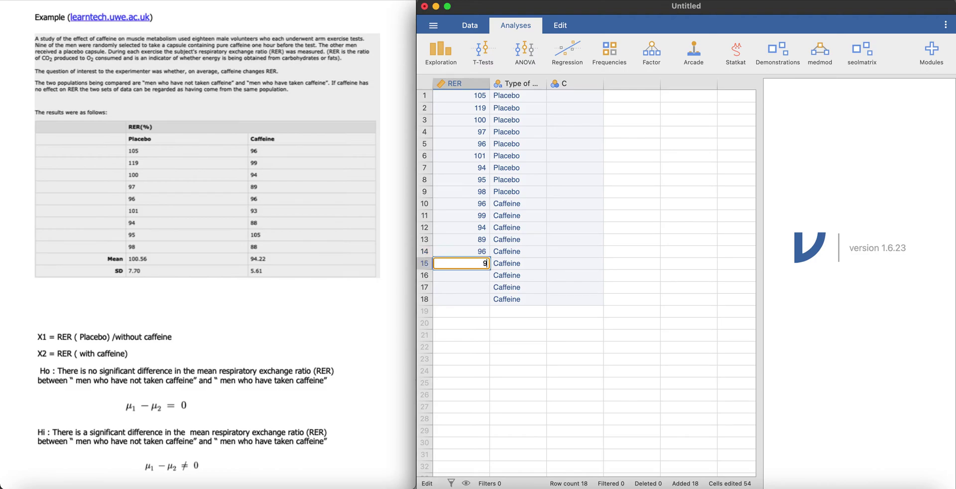
{"action": "type", "text": "3"}
{"action": "key", "text": "Return"}
{"action": "type", "text": "88"}
{"action": "key", "text": "Return"}
{"action": "type", "text": "10"}
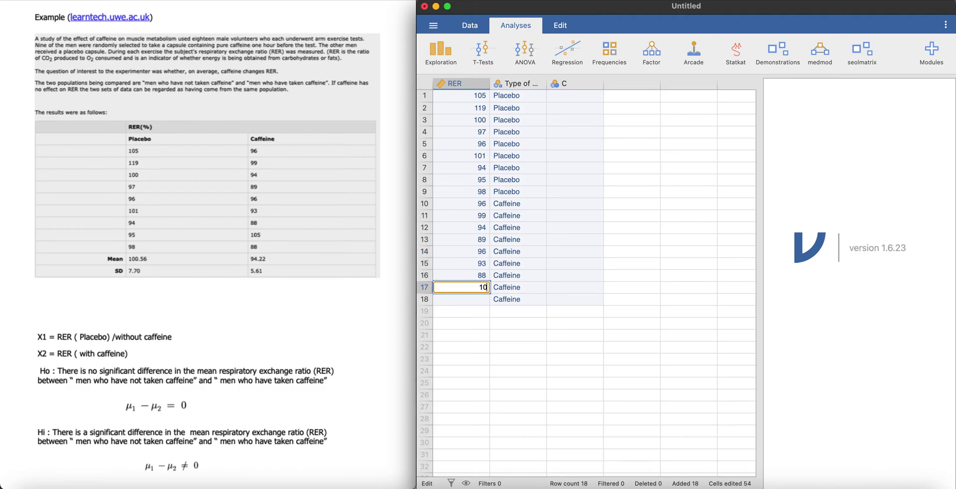
{"action": "type", "text": "5"}
{"action": "key", "text": "Return"}
{"action": "type", "text": "88"}
{"action": "key", "text": "Return"}
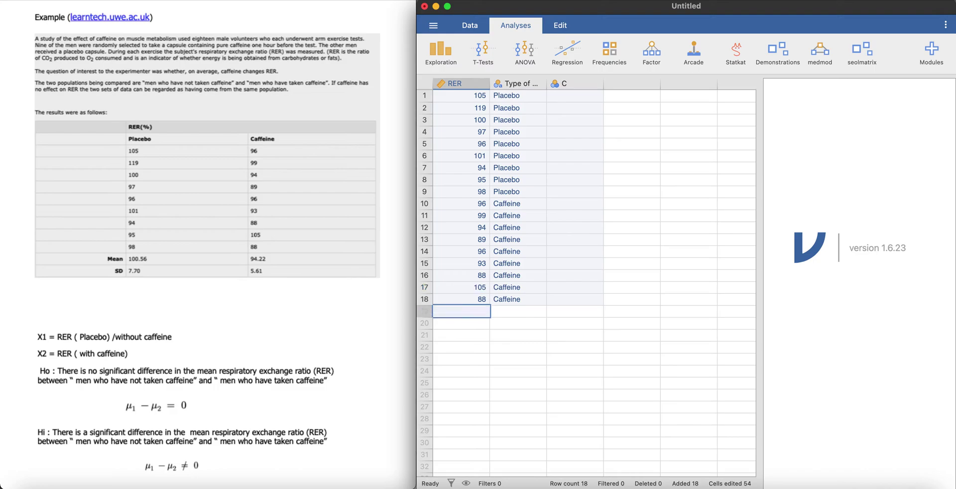
Choose Independent Samples T-Test from the T-Tests menu on the Analyses tab.
{"action": "left_click", "coordinate": [487, 52]}
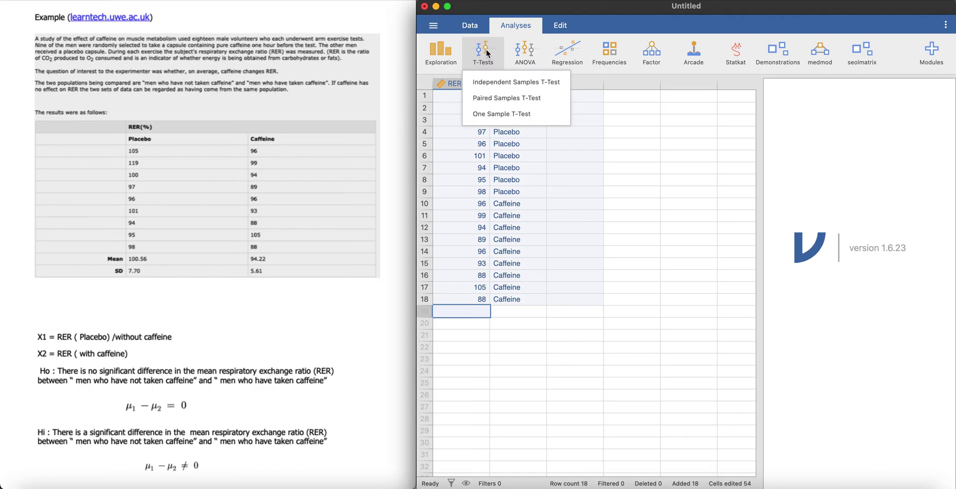
{"action": "left_click", "coordinate": [488, 53]}
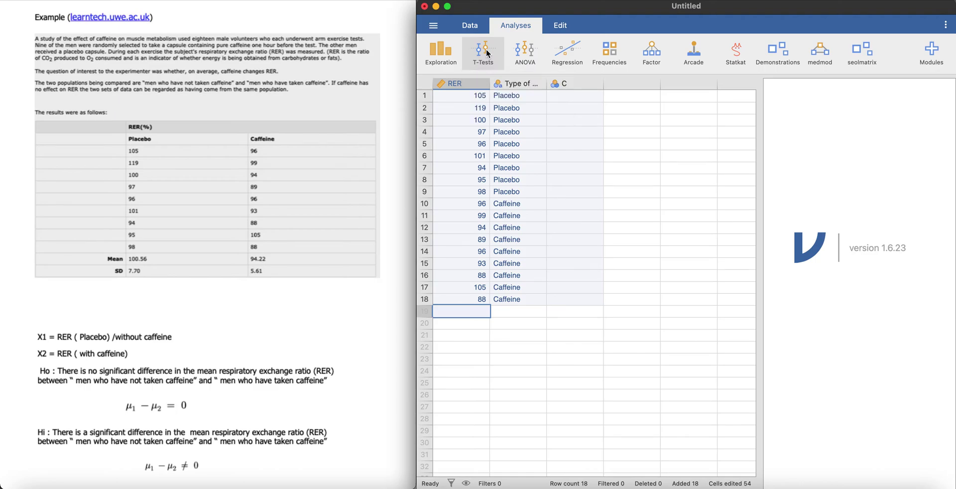
{"action": "left_click", "coordinate": [488, 53]}
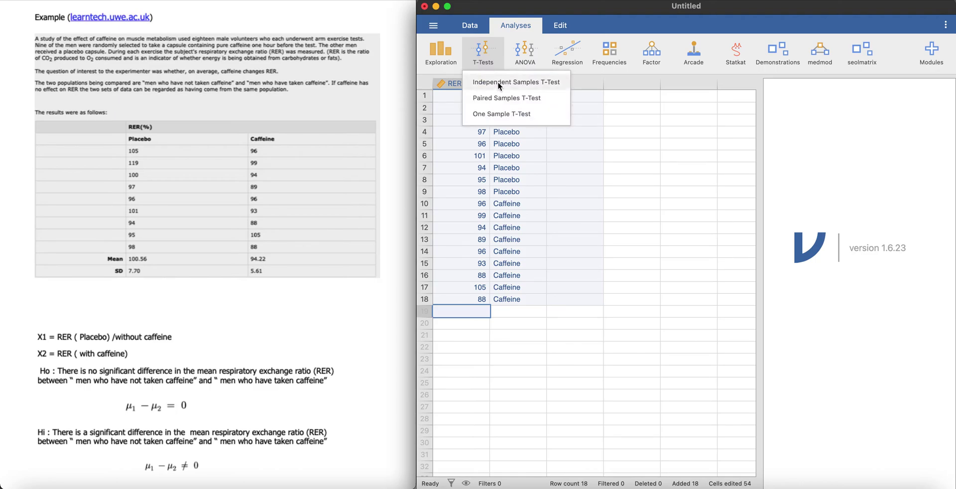
{"action": "left_click", "coordinate": [513, 28]}
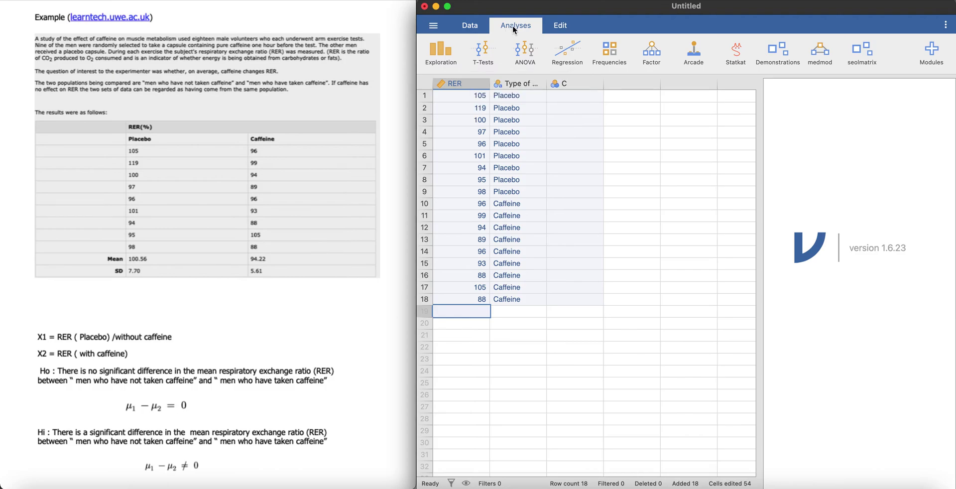
{"action": "left_click", "coordinate": [472, 29]}
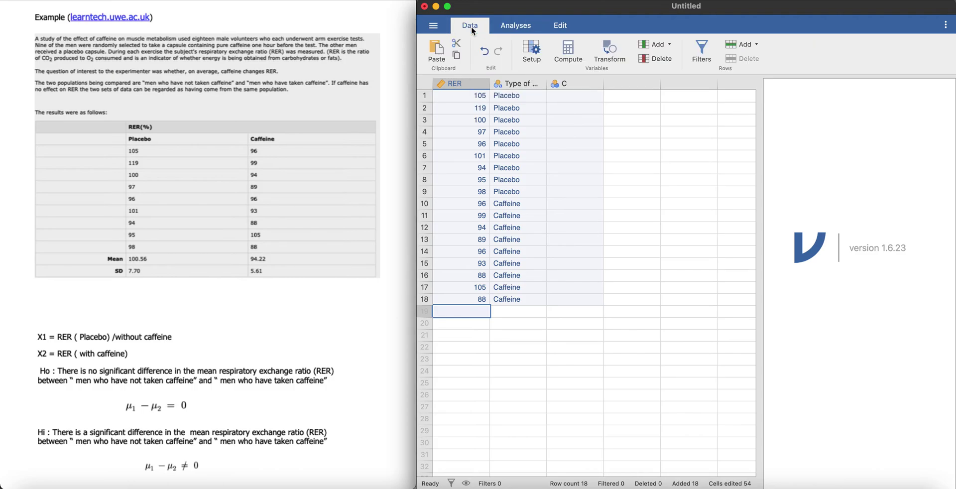
{"action": "left_click", "coordinate": [513, 30]}
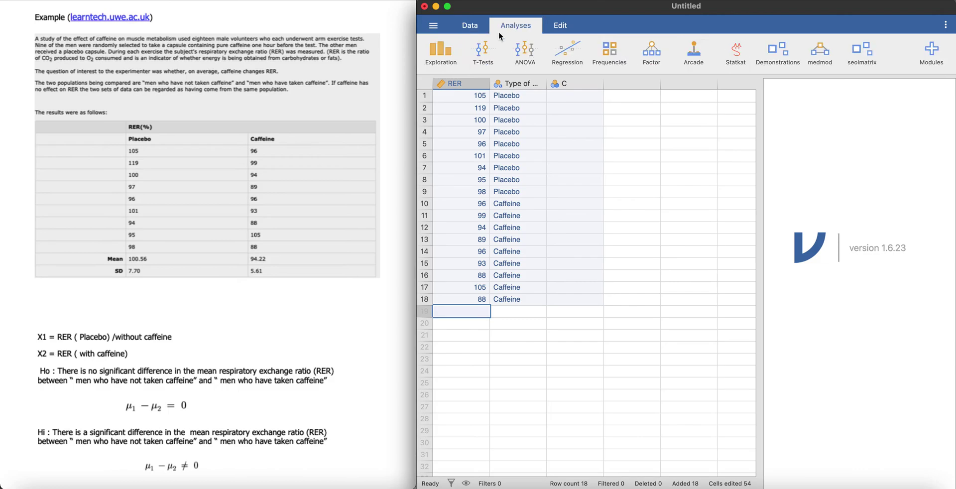
{"action": "left_click", "coordinate": [494, 53]}
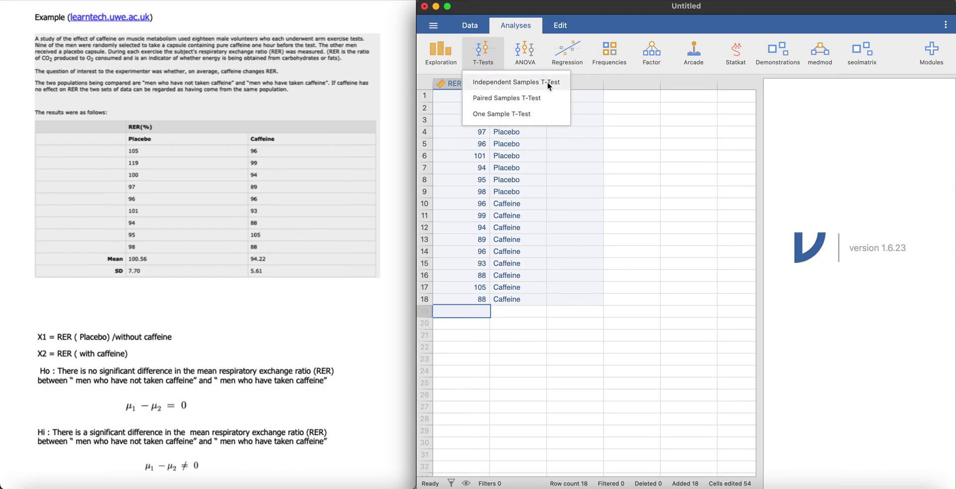
{"action": "left_click", "coordinate": [563, 83]}
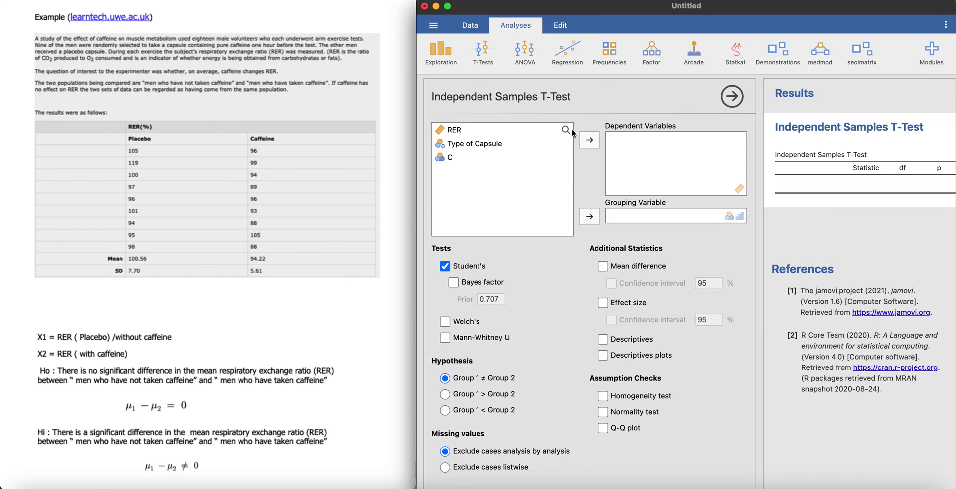
Assign RER as dependent variable and Type of Capsule as grouping variable, giving t = 1.99, p = 0.063.
{"action": "left_click", "coordinate": [527, 127]}
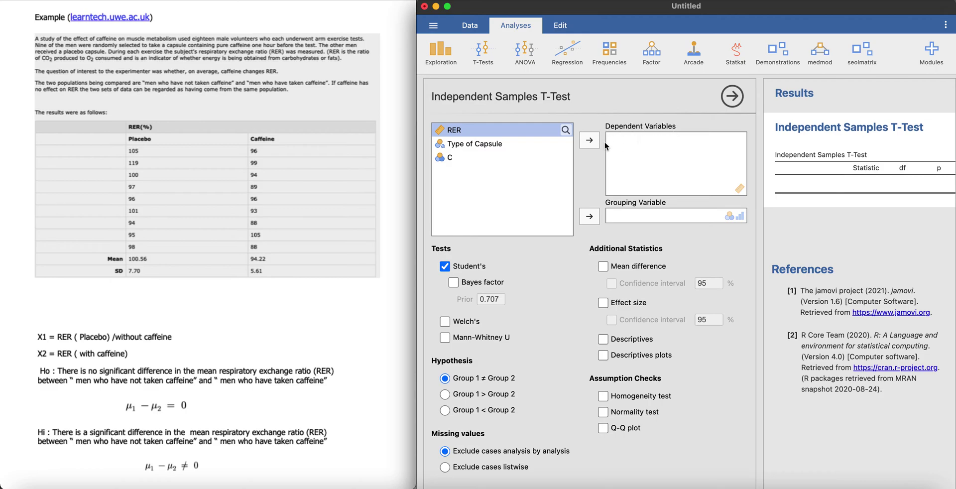
{"action": "left_click", "coordinate": [589, 141]}
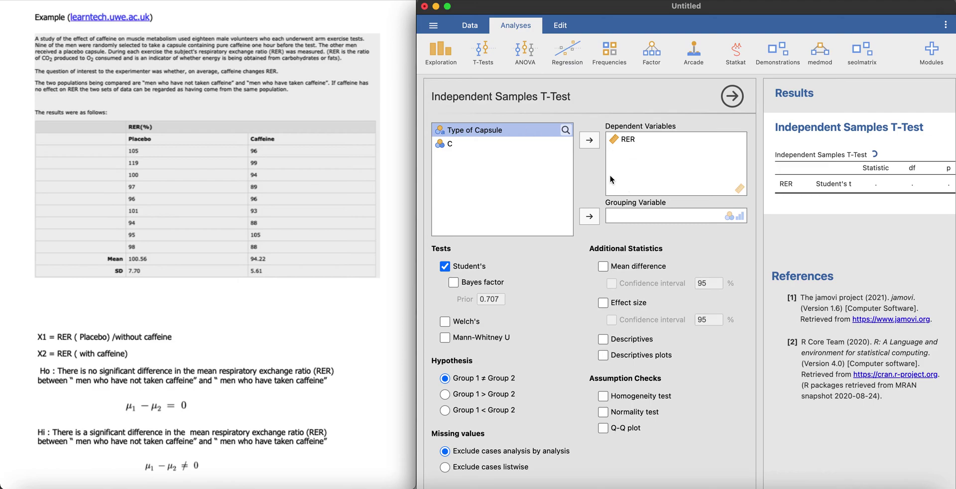
{"action": "left_click", "coordinate": [590, 216]}
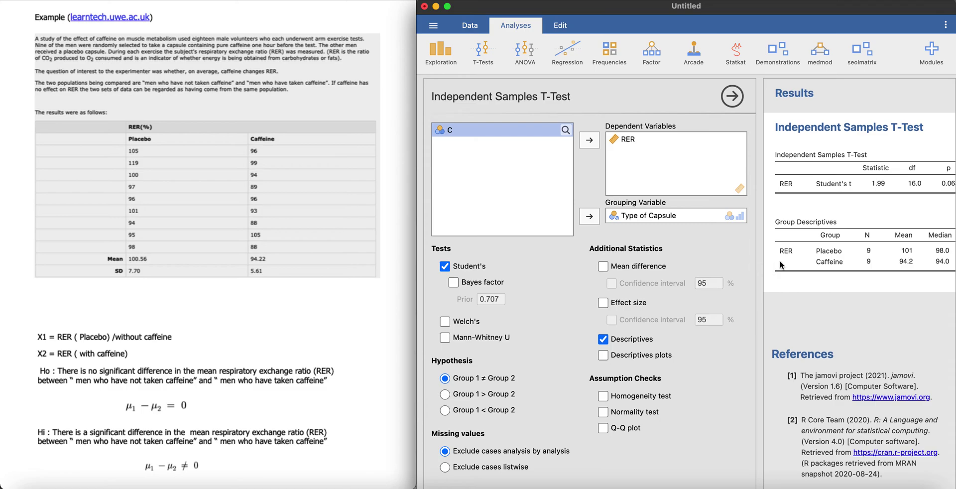
{"action": "scroll", "coordinate": [781, 265], "scroll_direction": "right", "scroll_amount": 3}
{"action": "scroll", "coordinate": [797, 239], "scroll_direction": "left", "scroll_amount": 3}
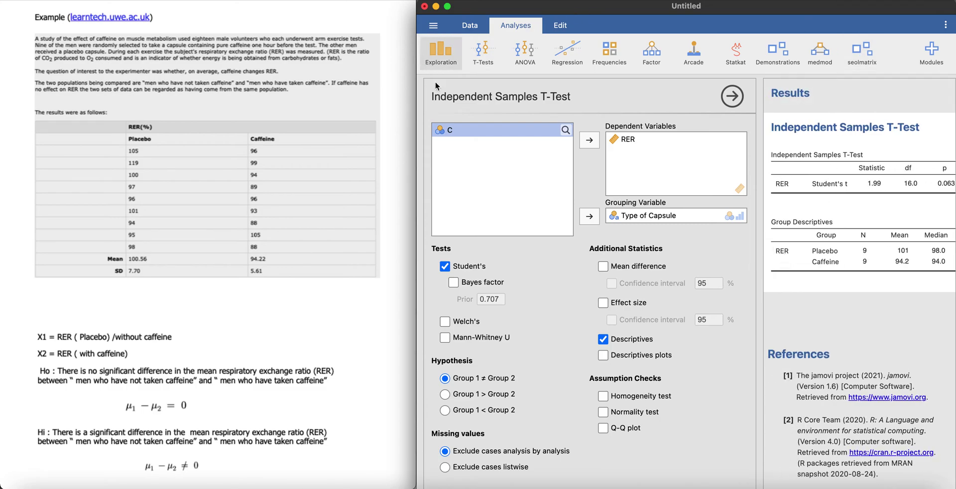
Drag jamovi's left edge leftward until the descriptives' SD and SE columns are visible.
{"action": "left_click_drag", "start_coordinate": [416, 100], "coordinate": [300, 109]}
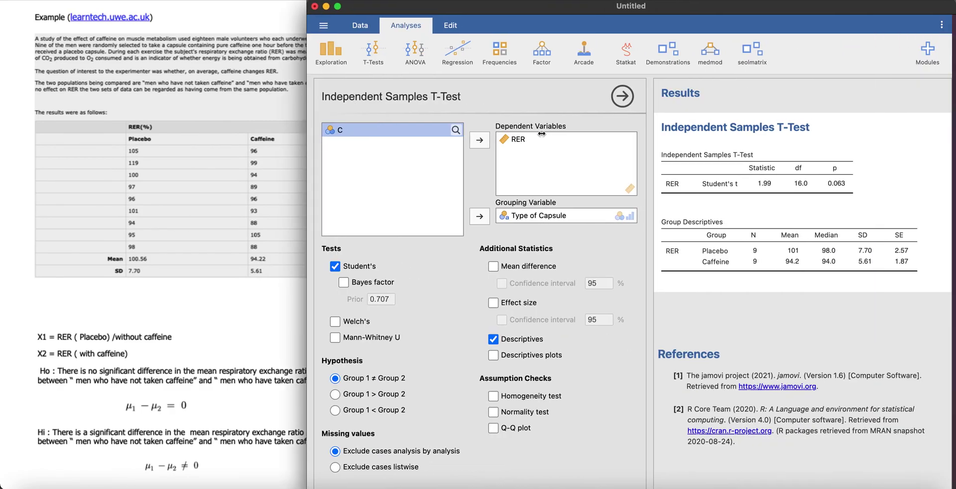
{"action": "left_click_drag", "start_coordinate": [542, 133], "coordinate": [535, 133]}
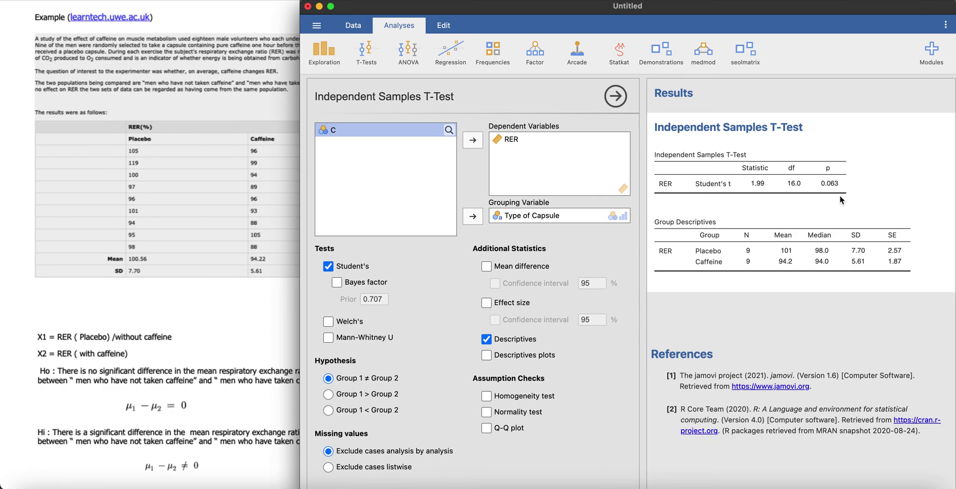
Scroll the PDF to the PHStat table and narrow jamovi to reveal t 1.9948, p 0.0634.
{"action": "scroll", "coordinate": [193, 352], "scroll_direction": "down", "scroll_amount": 5}
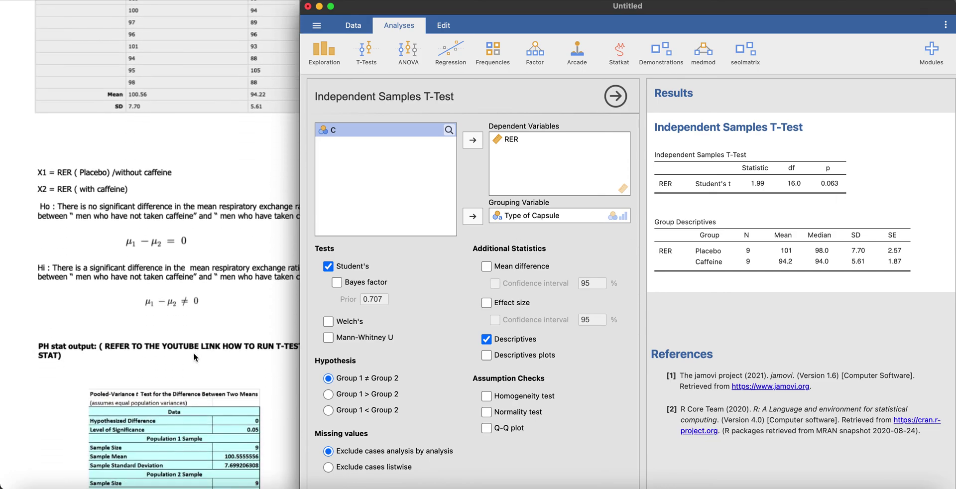
{"action": "scroll", "coordinate": [193, 351], "scroll_direction": "down", "scroll_amount": 7}
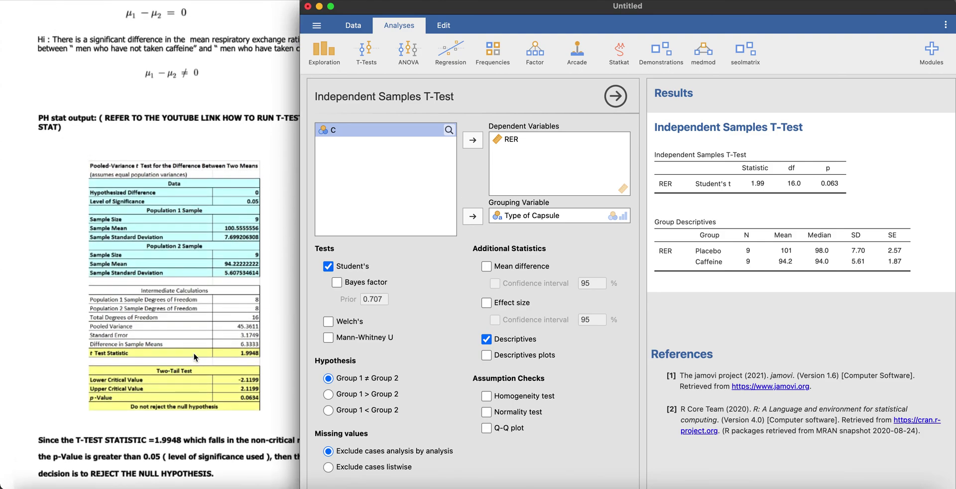
{"action": "scroll", "coordinate": [194, 351], "scroll_direction": "up", "scroll_amount": 2}
{"action": "scroll", "coordinate": [195, 356], "scroll_direction": "up", "scroll_amount": 1}
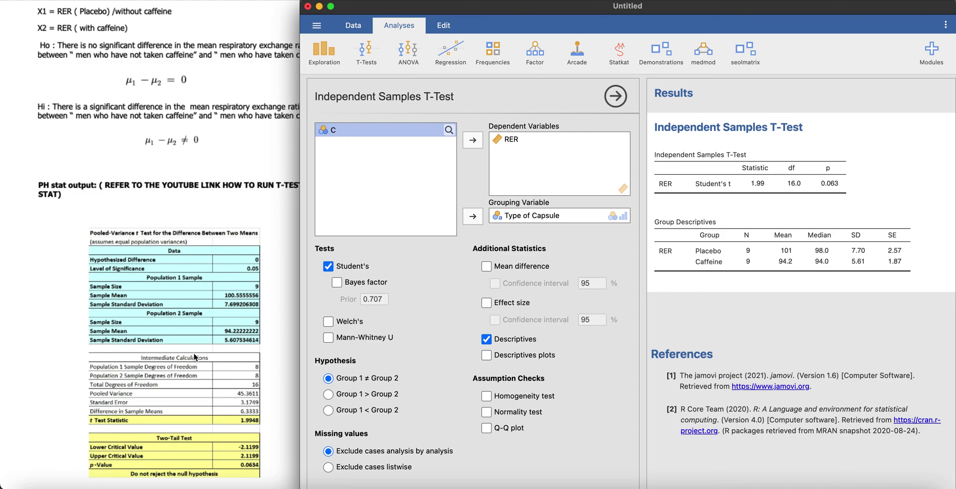
{"action": "left_click_drag", "start_coordinate": [300, 213], "coordinate": [411, 207]}
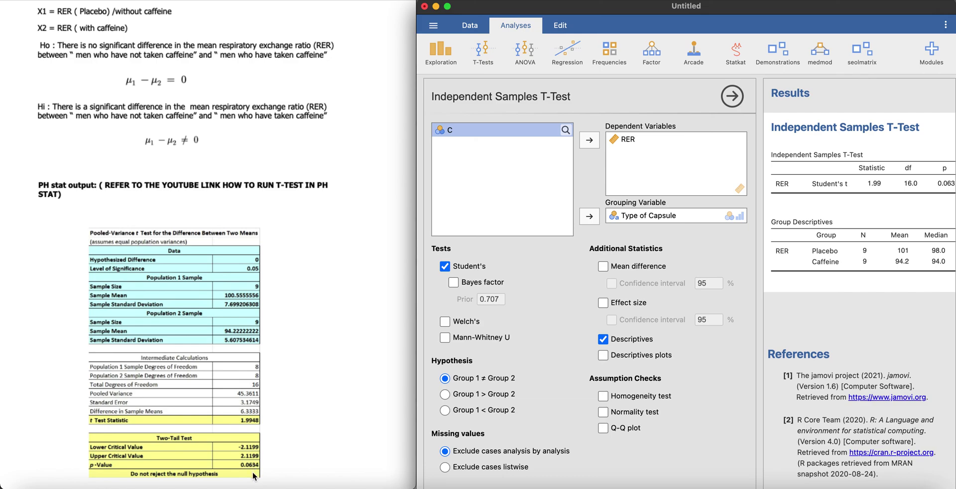
{"action": "scroll", "coordinate": [871, 273], "scroll_direction": "right", "scroll_amount": 2}
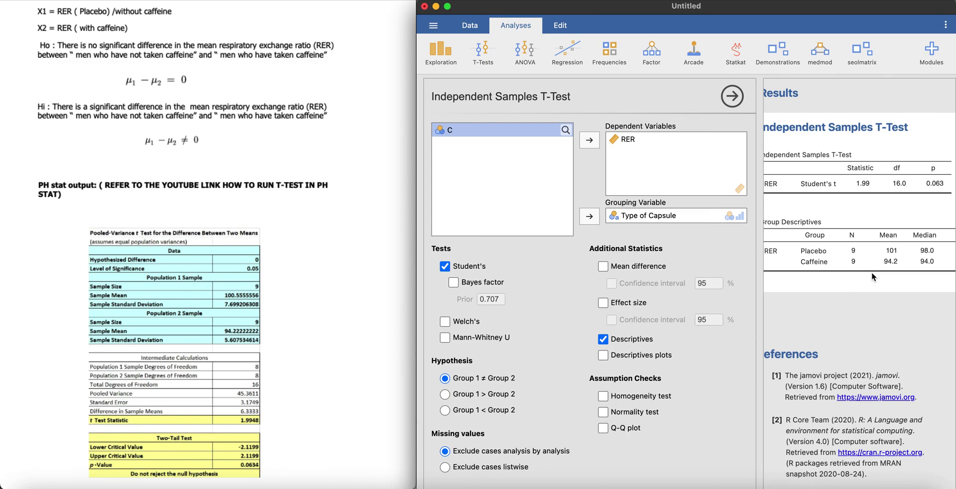
{"action": "scroll", "coordinate": [872, 272], "scroll_direction": "left", "scroll_amount": 2}
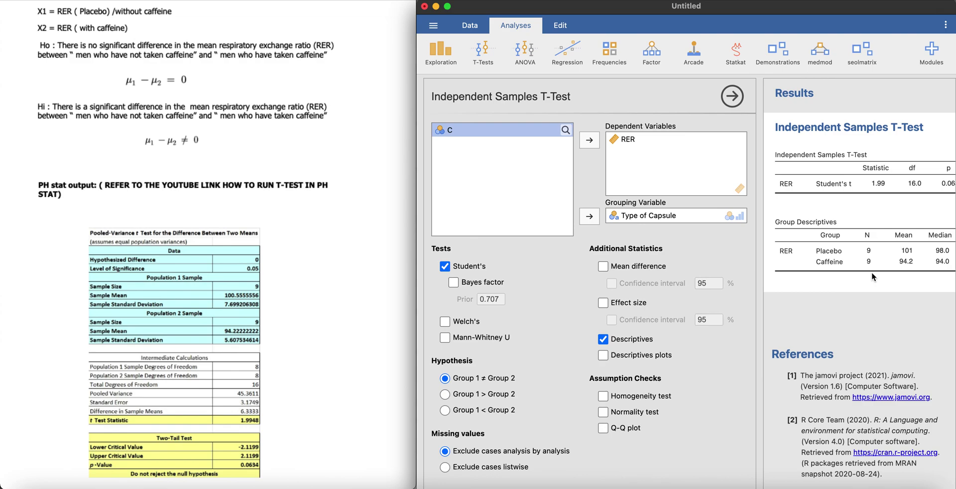
{"action": "scroll", "coordinate": [897, 259], "scroll_direction": "right", "scroll_amount": 2}
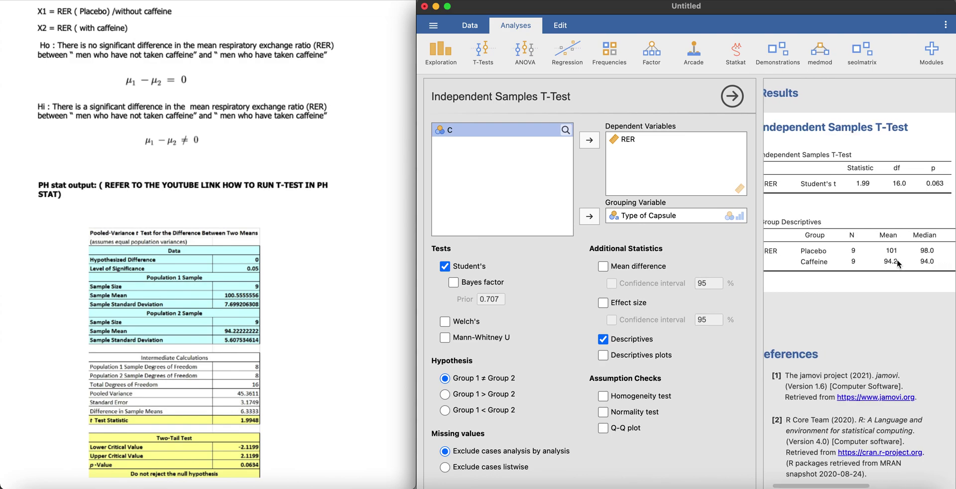